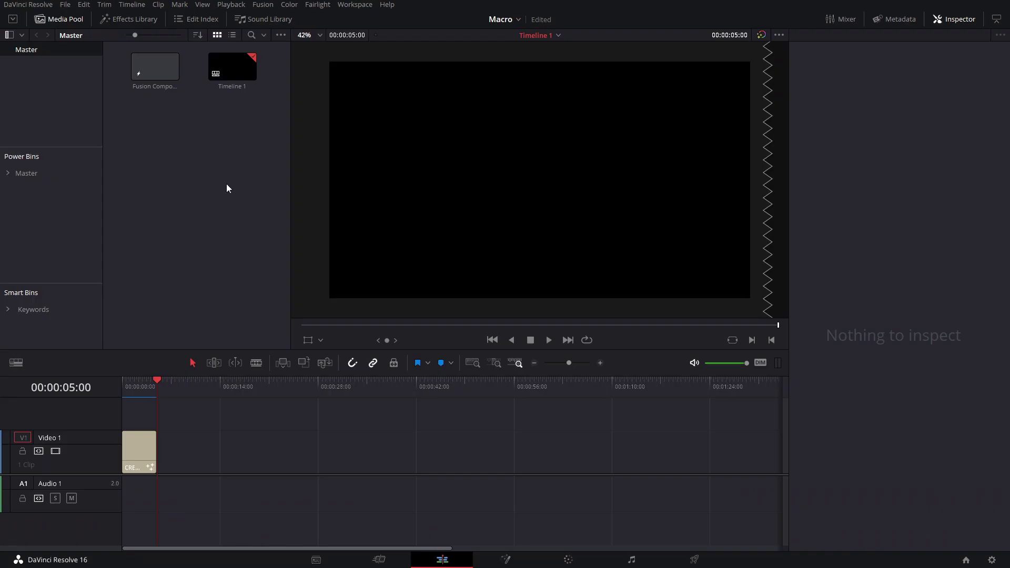
Open the Fusion Composition clip on the Fusion page and play through the title animation
left_click(147, 75)
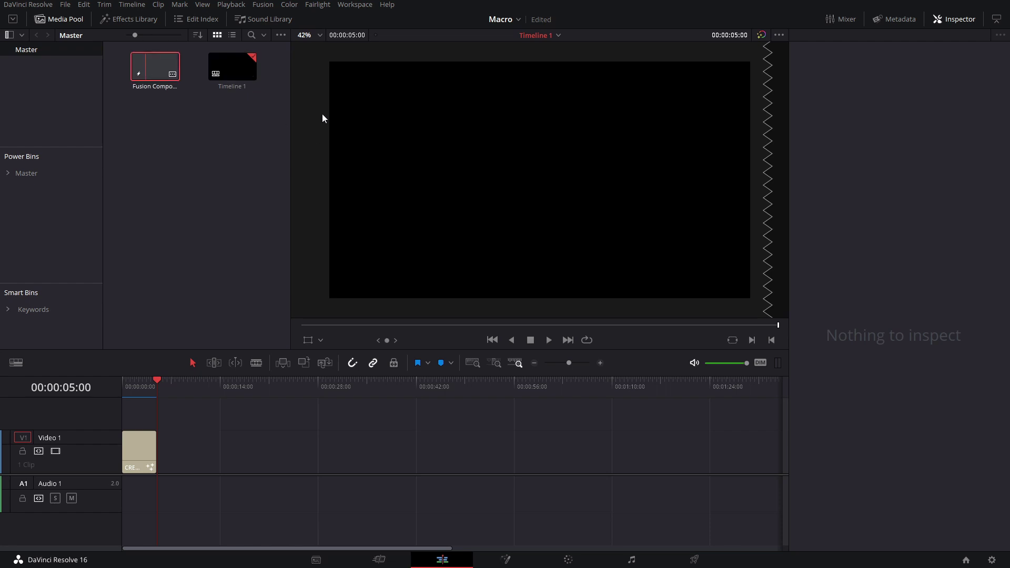
key("shift+5")
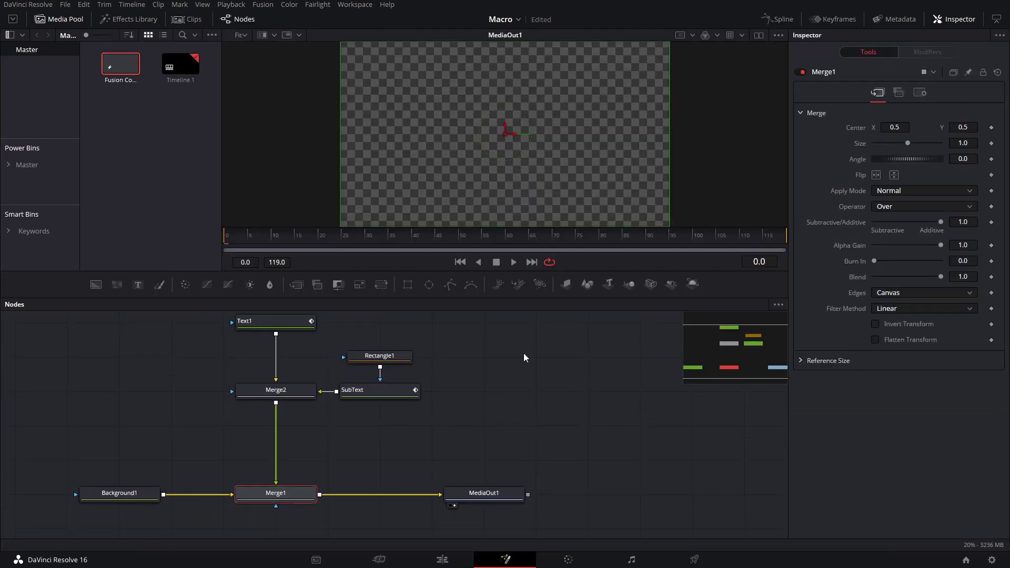
key("ctrl+a")
key("space")
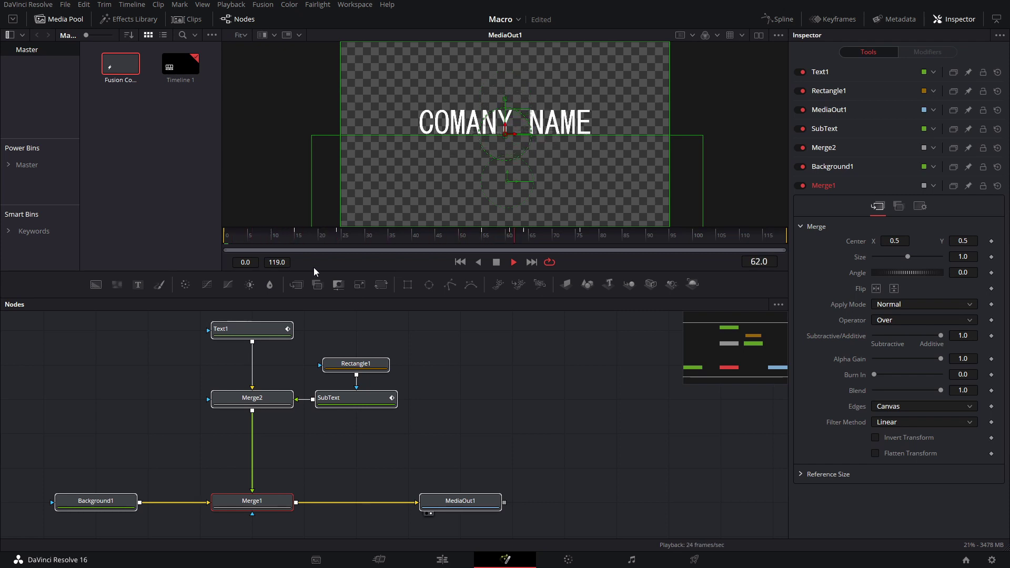
key("space")
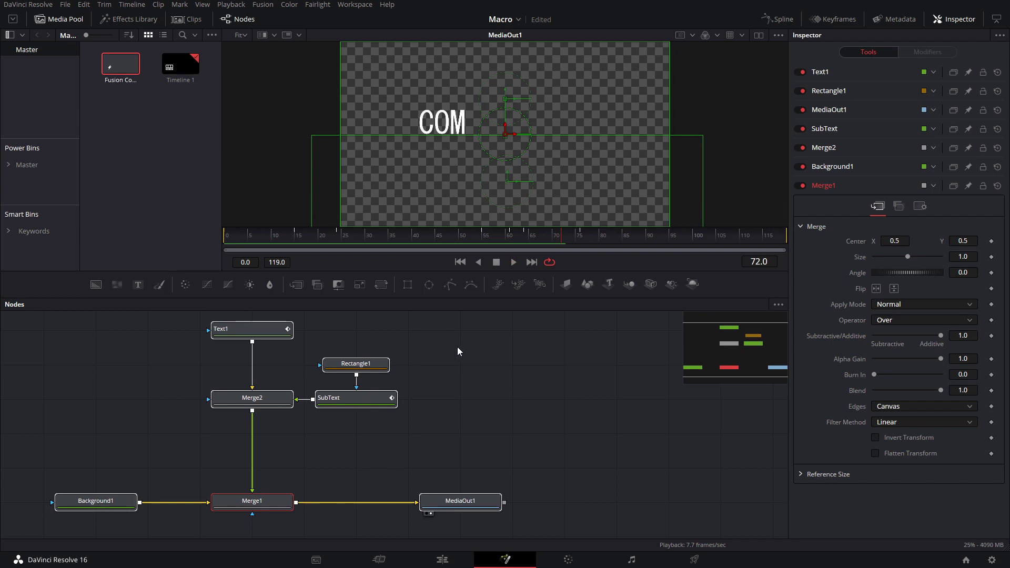
Deselect the nodes, nudge the node graph view, and select every node again
left_click(457, 348)
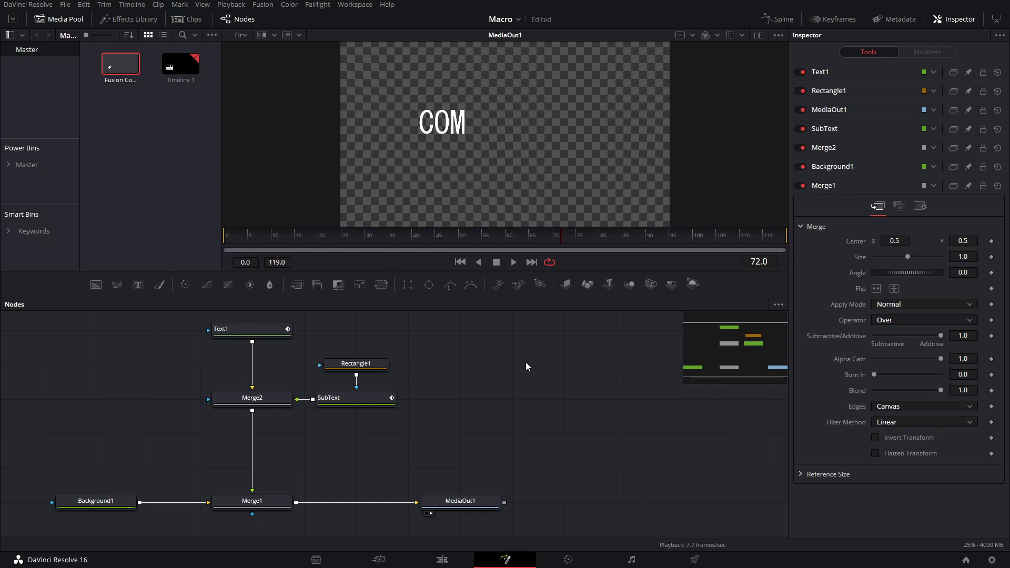
left_click_drag(526, 361, 521, 367)
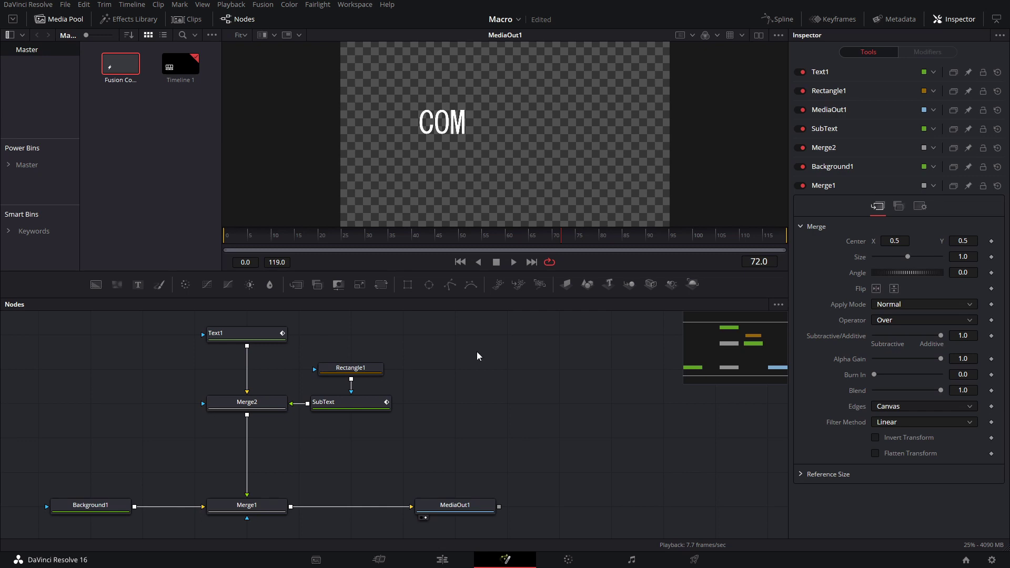
key("ctrl+a")
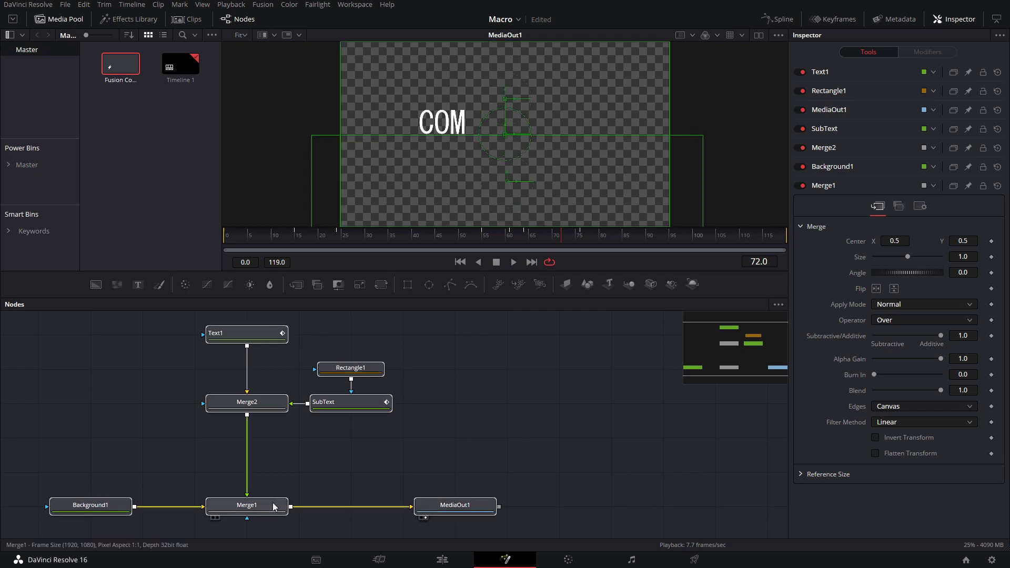
Create the MacroTool2 macro from Merge1, collapse Rectangle1's parameters, and close the Macro Editor
left_click(256, 512)
right_click(255, 511)
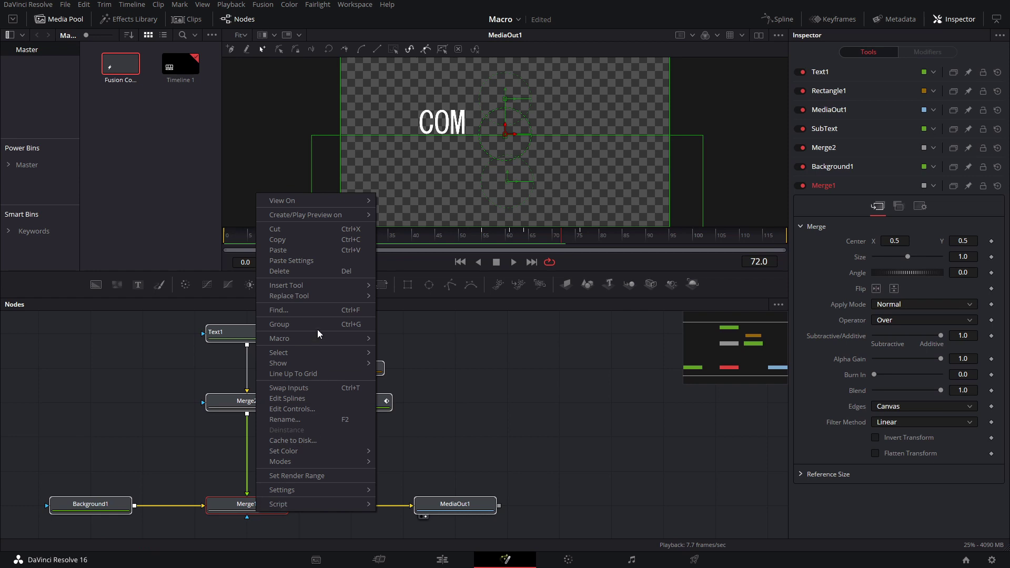
mouse_move(315, 342)
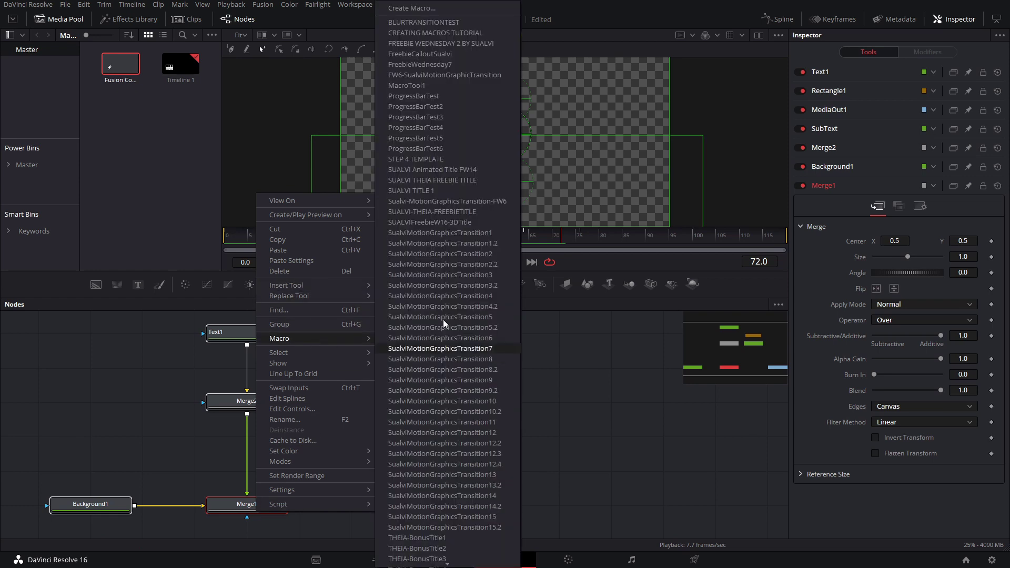
left_click(412, 7)
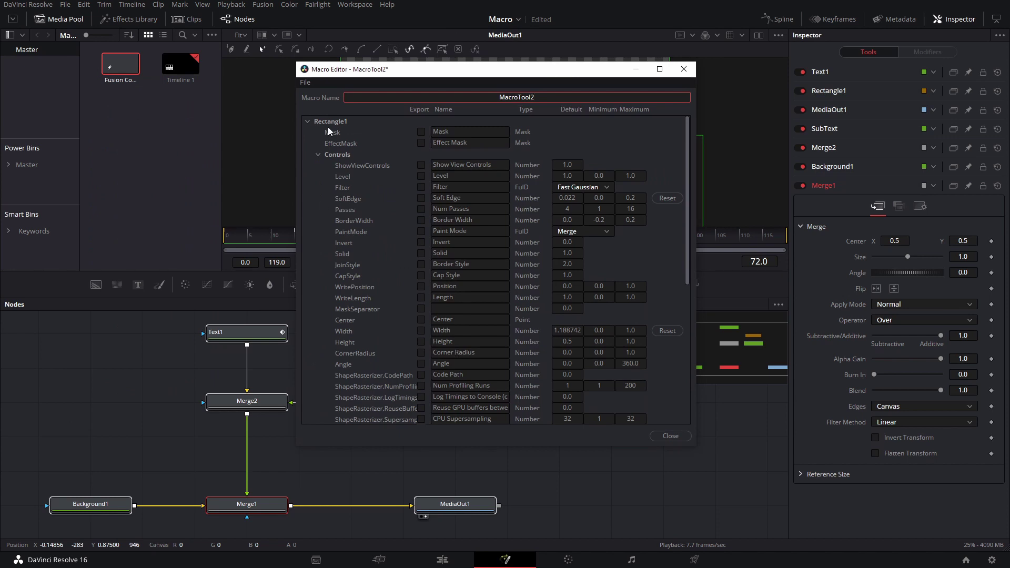
left_click(308, 121)
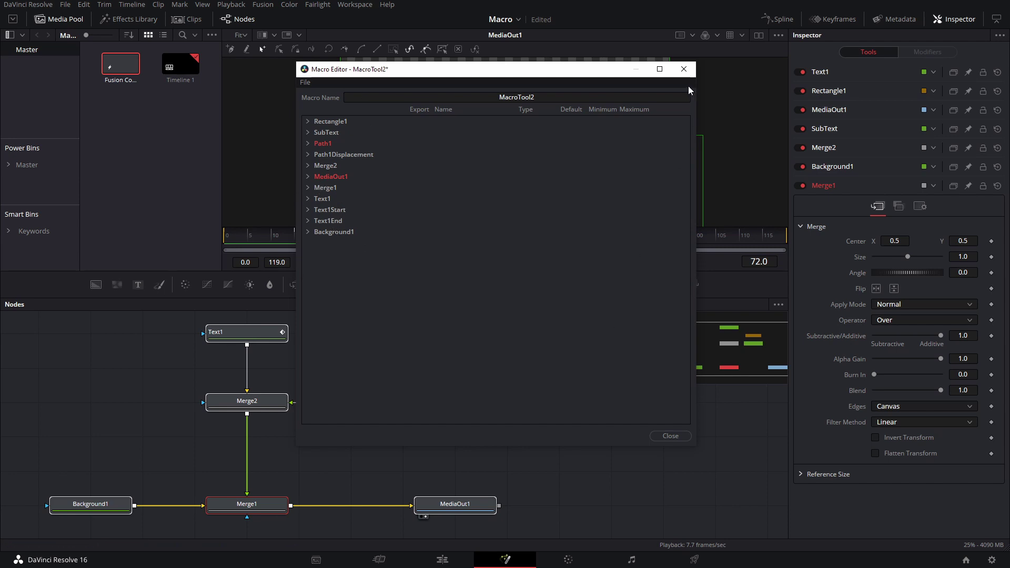
left_click(684, 71)
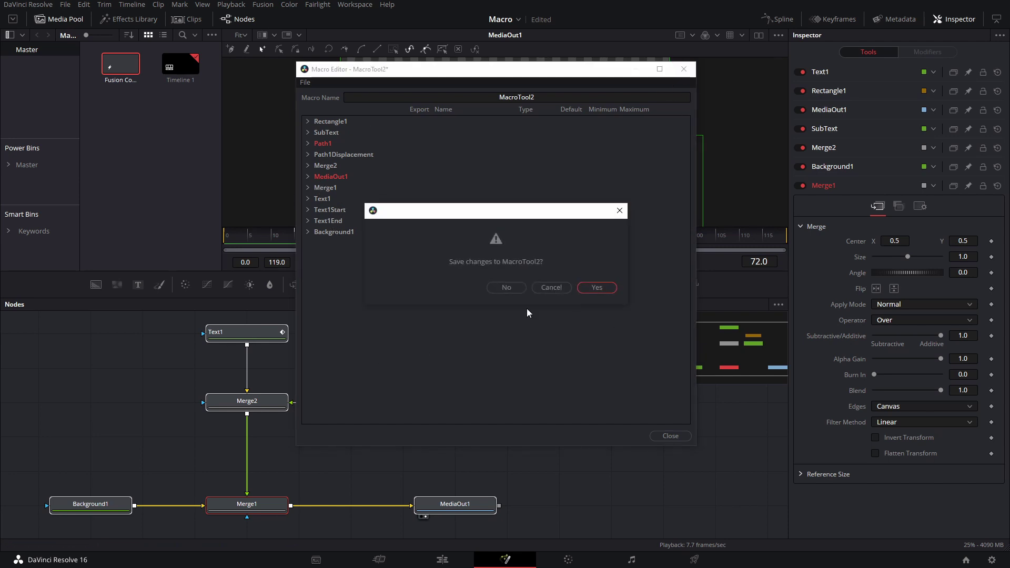
Dismiss the save prompt, check the SubText and Text1 nodes, and select all nodes
left_click(513, 288)
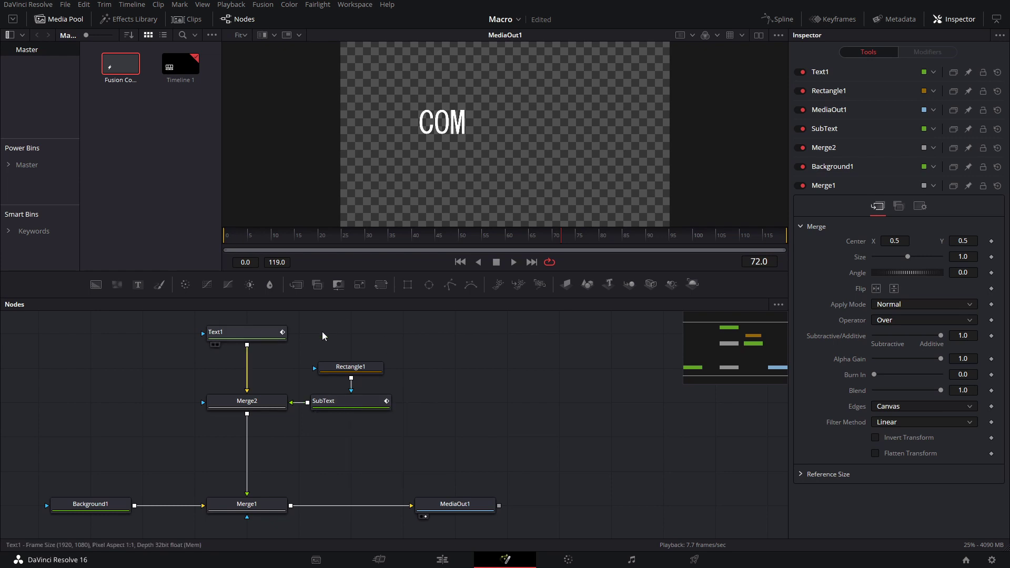
left_click(340, 409)
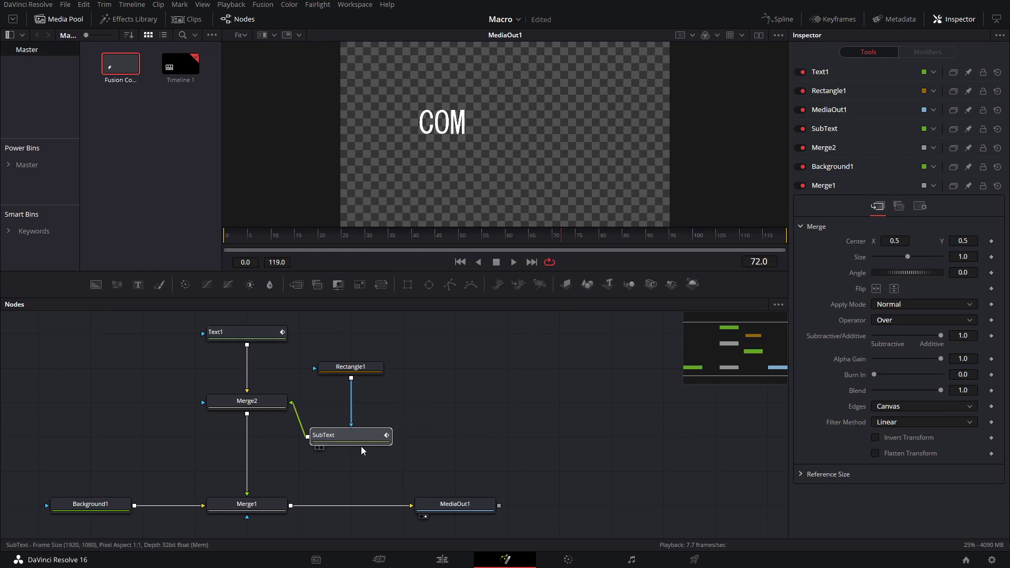
left_click(255, 337)
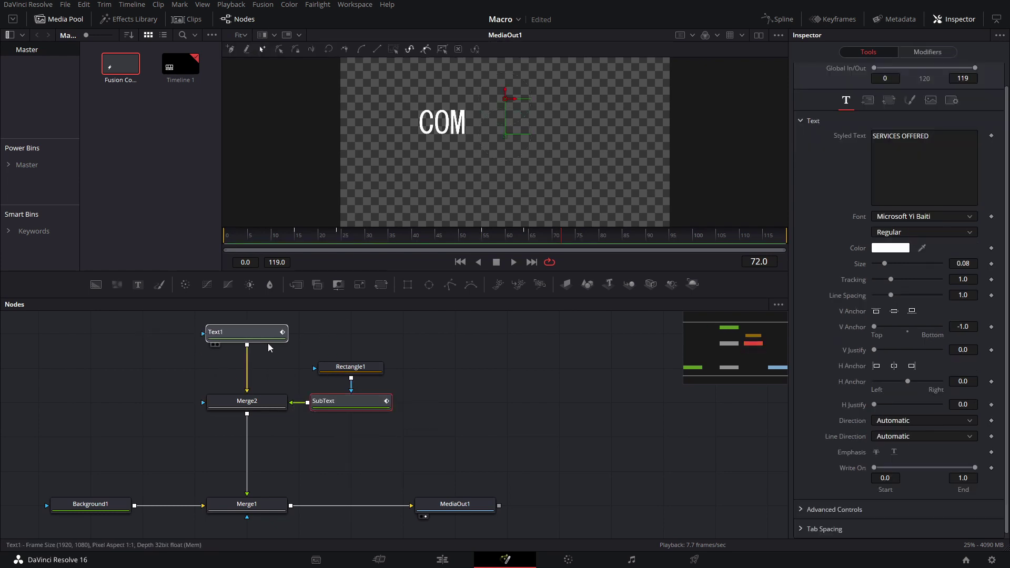
scroll(279, 350, "up", 1)
key("ctrl+a")
Create a new macro from all nodes via MediaOut1's Macro menu and collapse Text1's parameters
scroll(434, 521, "down", 1)
right_click(429, 506)
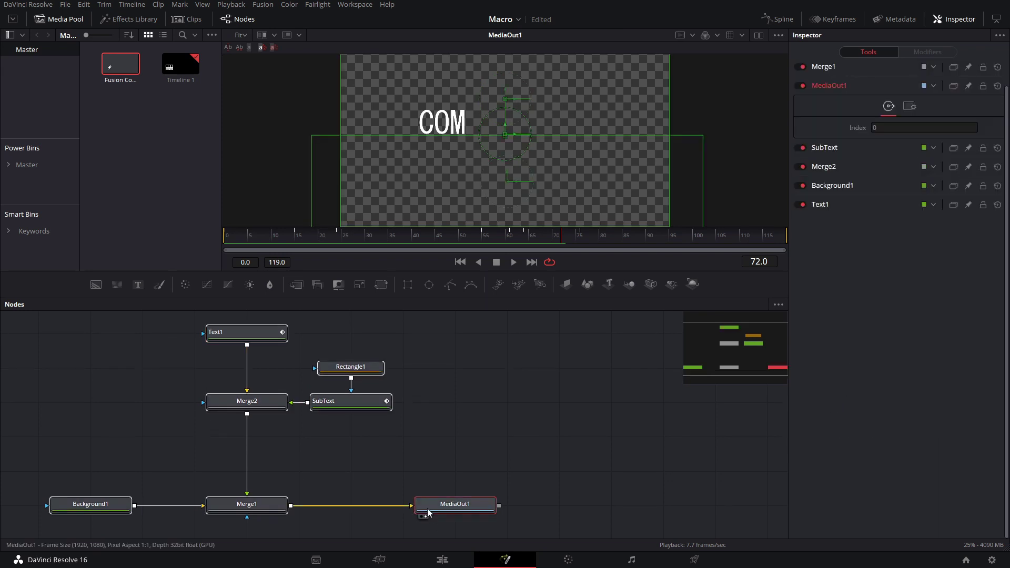
mouse_move(476, 334)
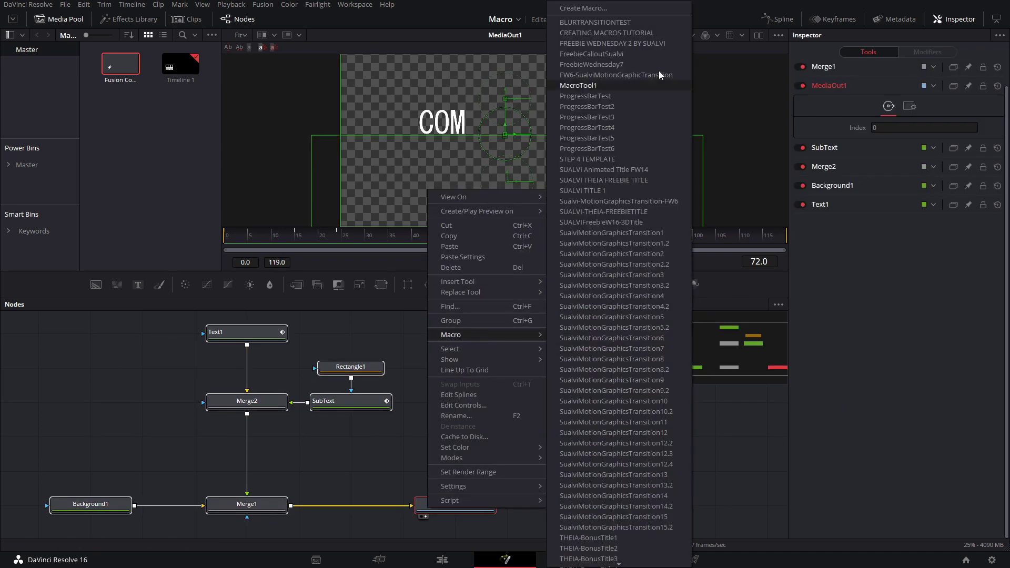
left_click(626, 13)
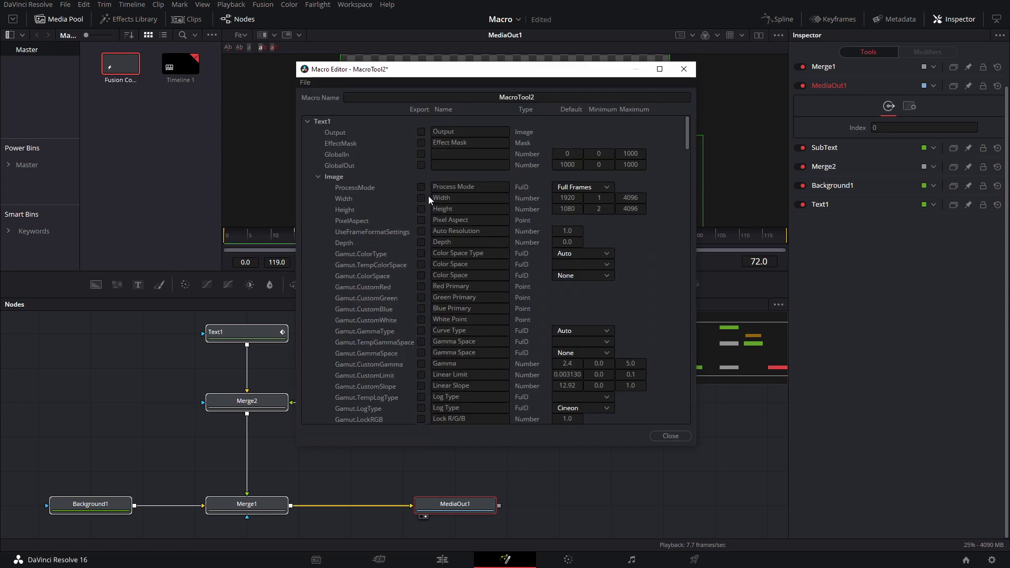
left_click(308, 121)
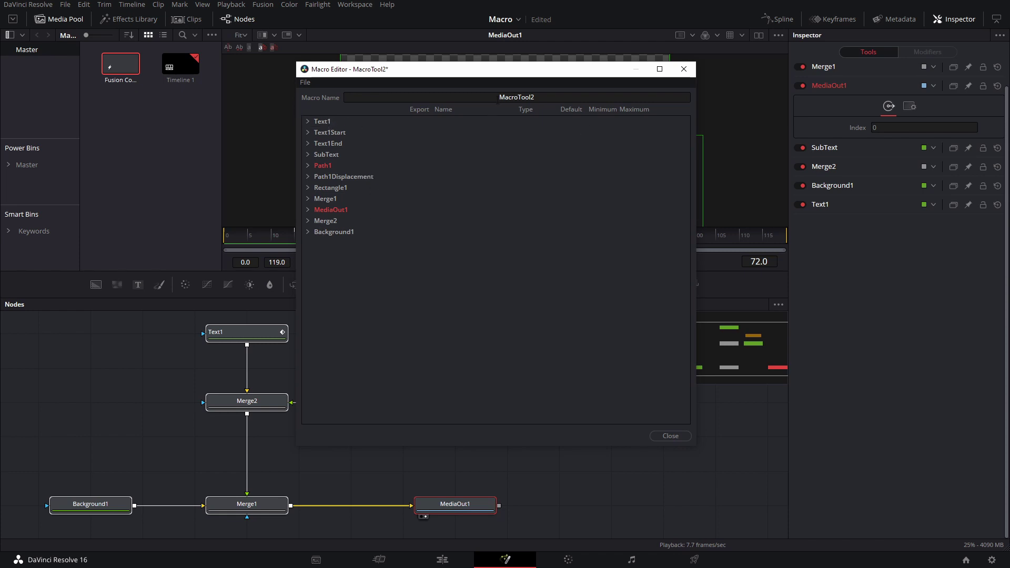
Rename the macro from MacroTool2 to NAMEOFTHING
left_click(498, 99)
double_click(498, 99)
type("NAM")
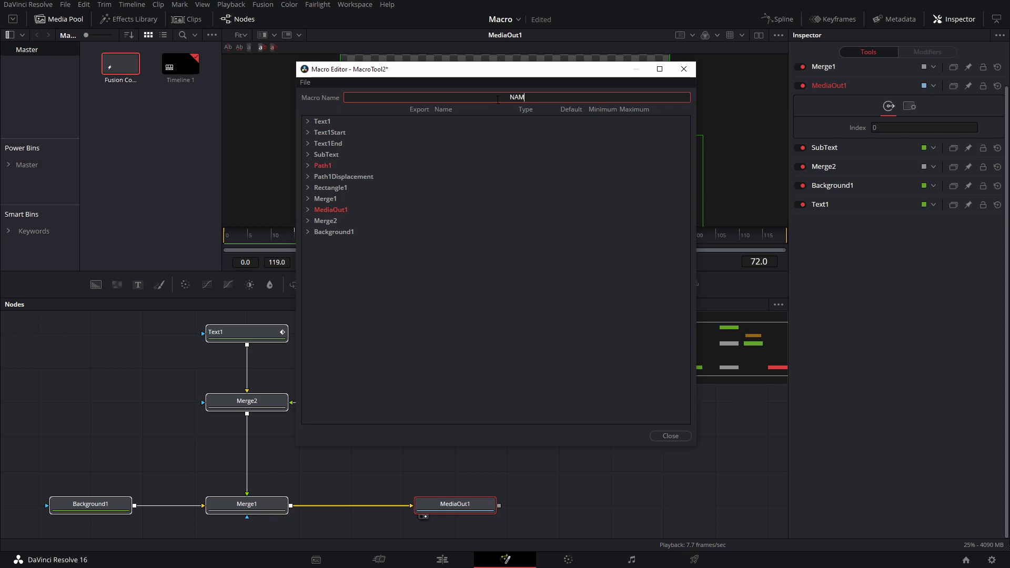
type("EOFTHING")
Expose Text1's StyledText and LineSpacing controls, collapse the Text group, and close the editor
left_click(308, 121)
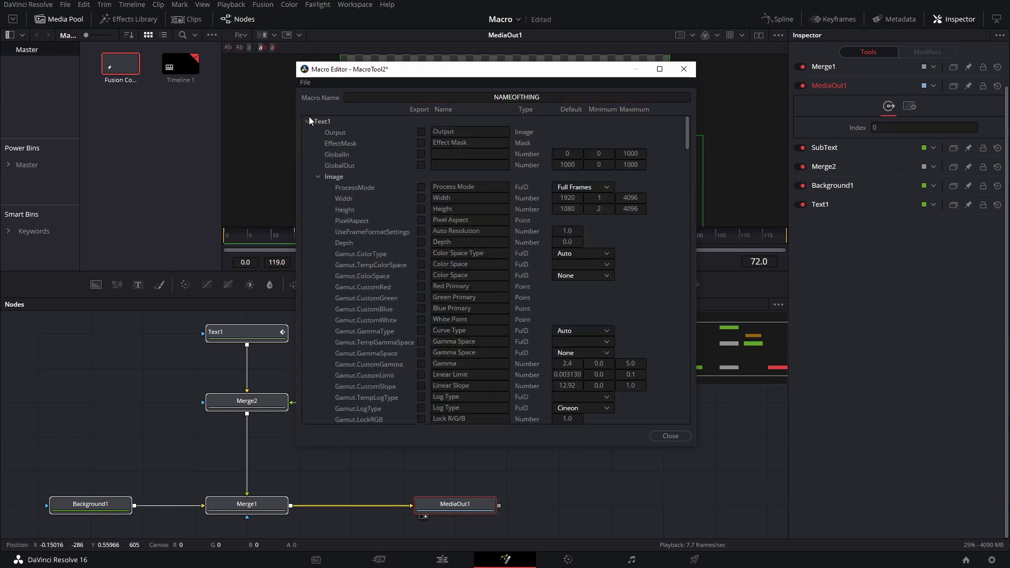
left_click(318, 178)
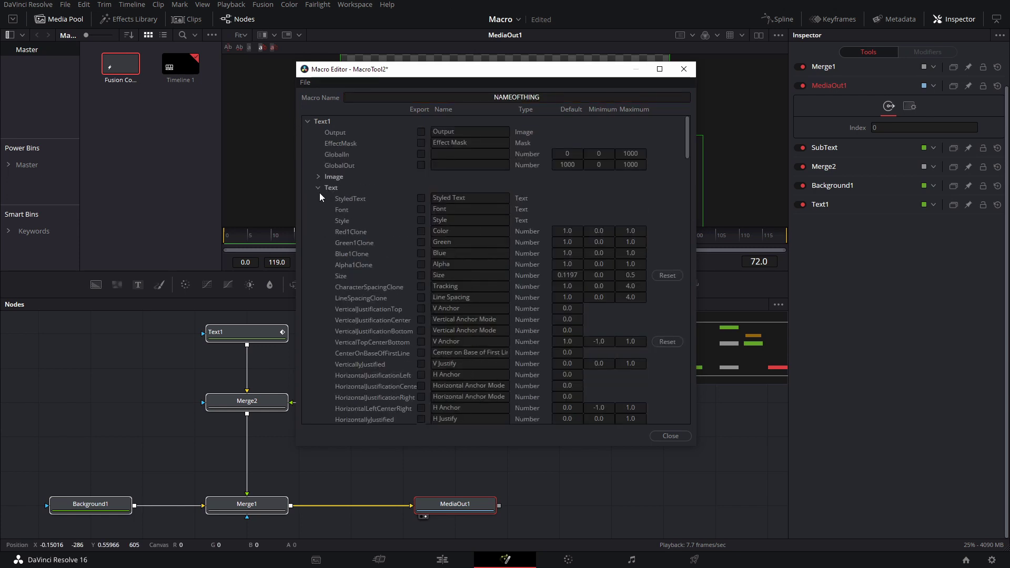
left_click(420, 198)
left_click(420, 298)
scroll(409, 298, "down", 15)
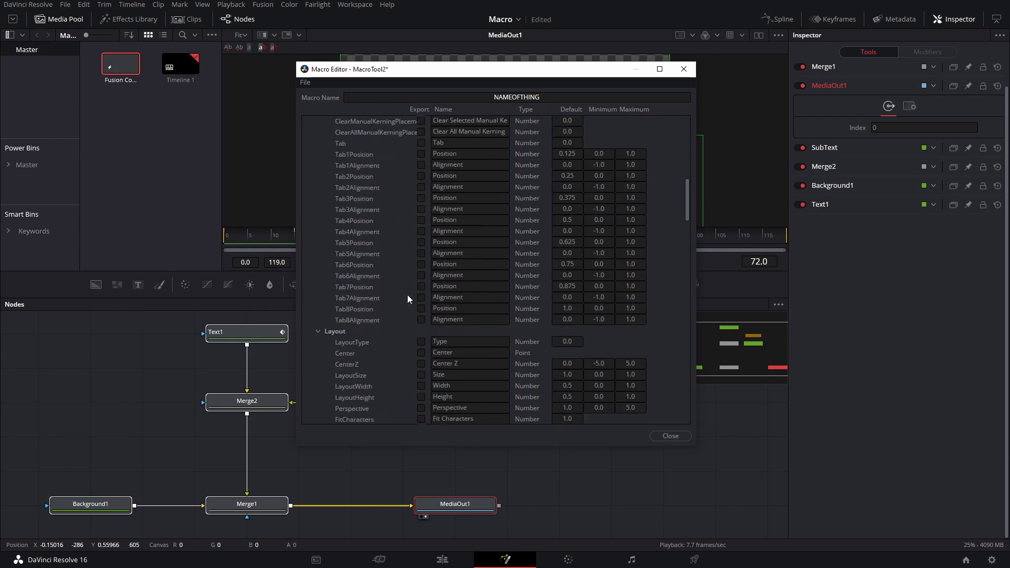
scroll(387, 362, "up", 15)
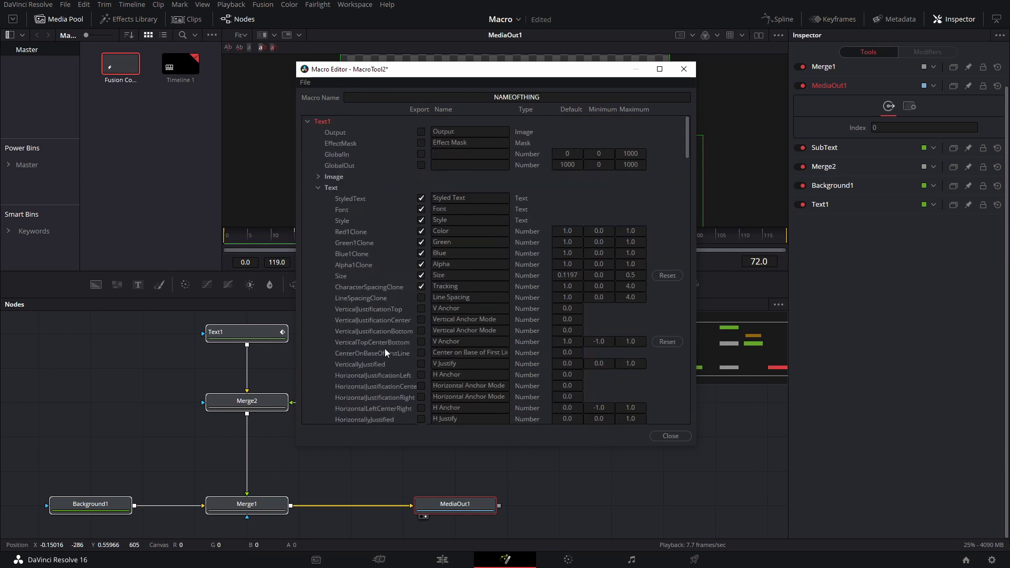
left_click(317, 187)
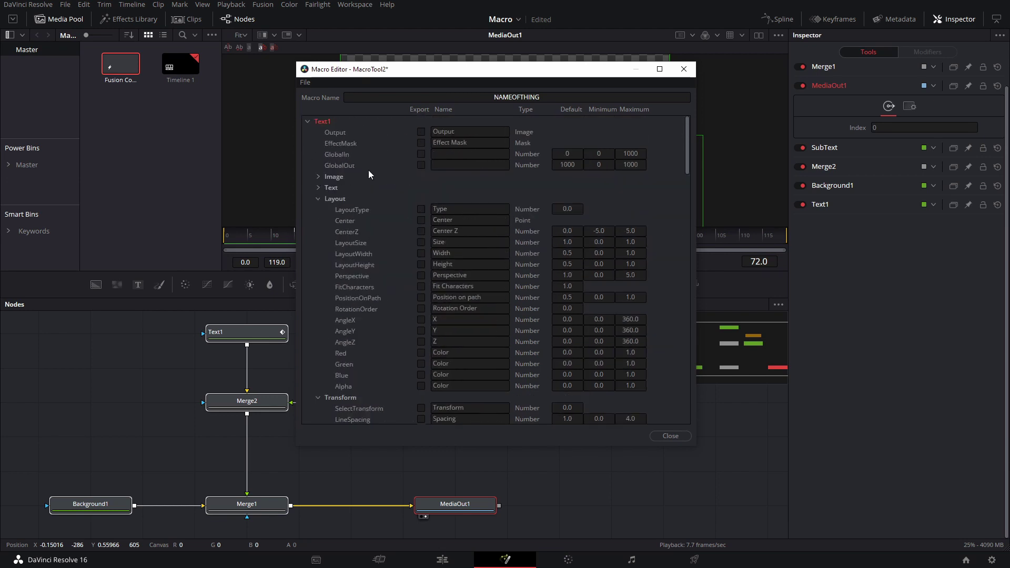
left_click(680, 436)
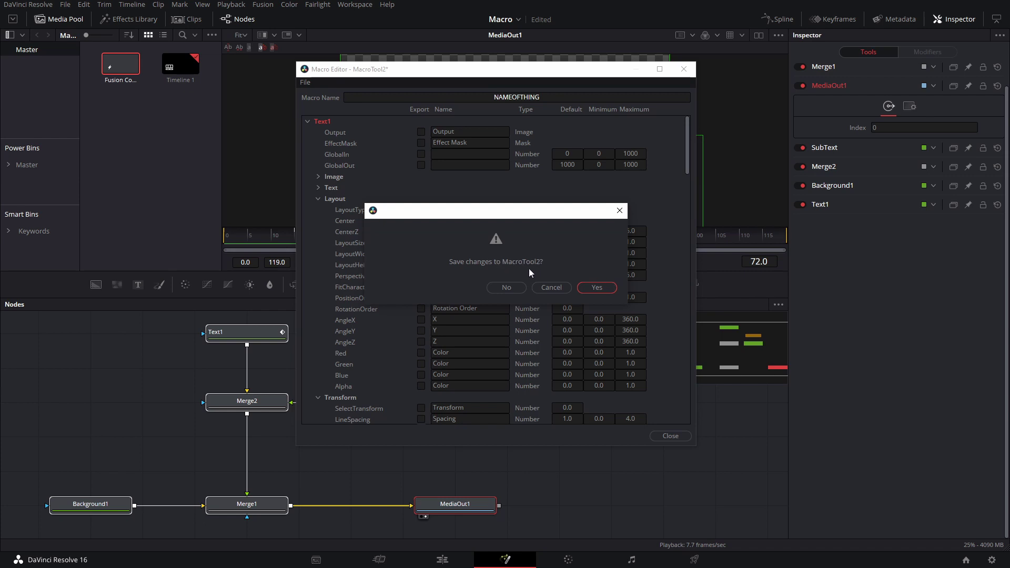
Confirm saving the macro, browse the Fusion Macros folder's setting files, then close the save window
left_click(589, 288)
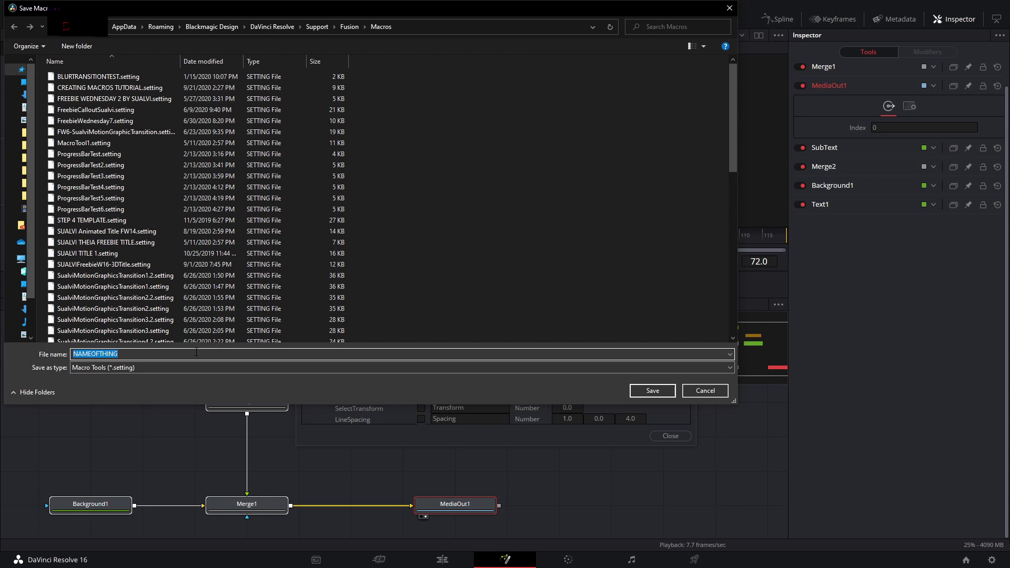
scroll(232, 185, "down", 8)
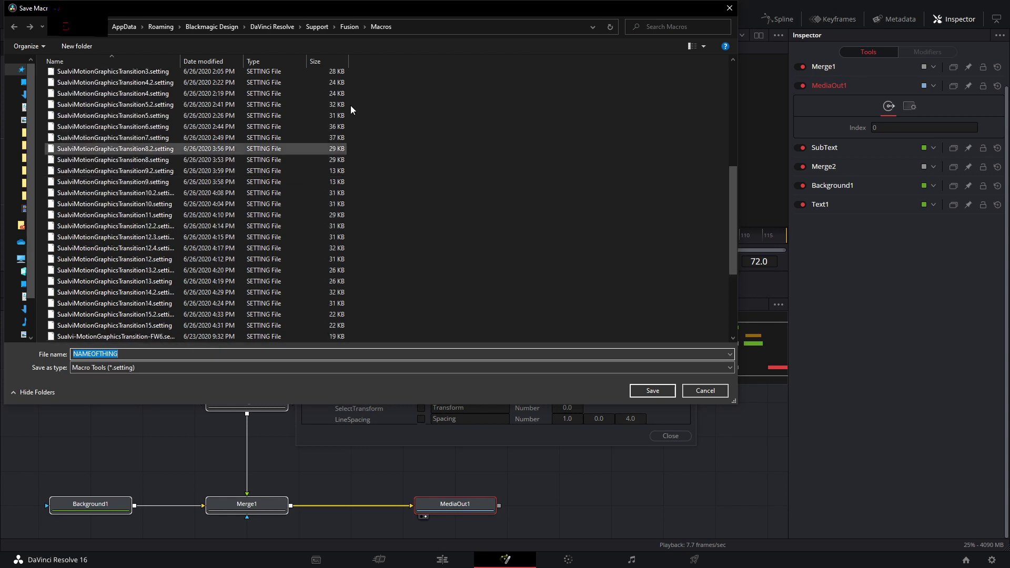
scroll(352, 109, "up", 4)
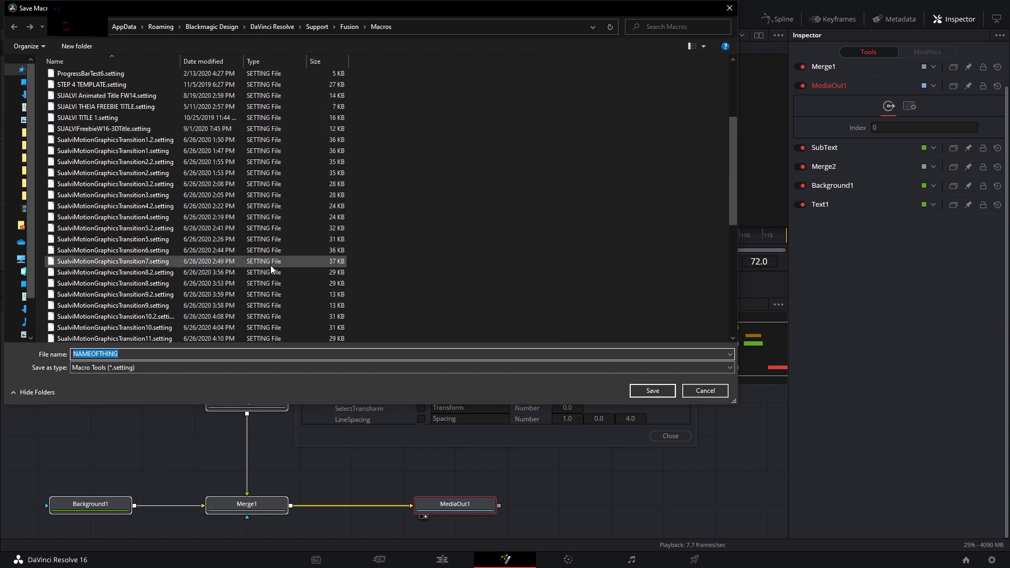
scroll(170, 229, "down", 3)
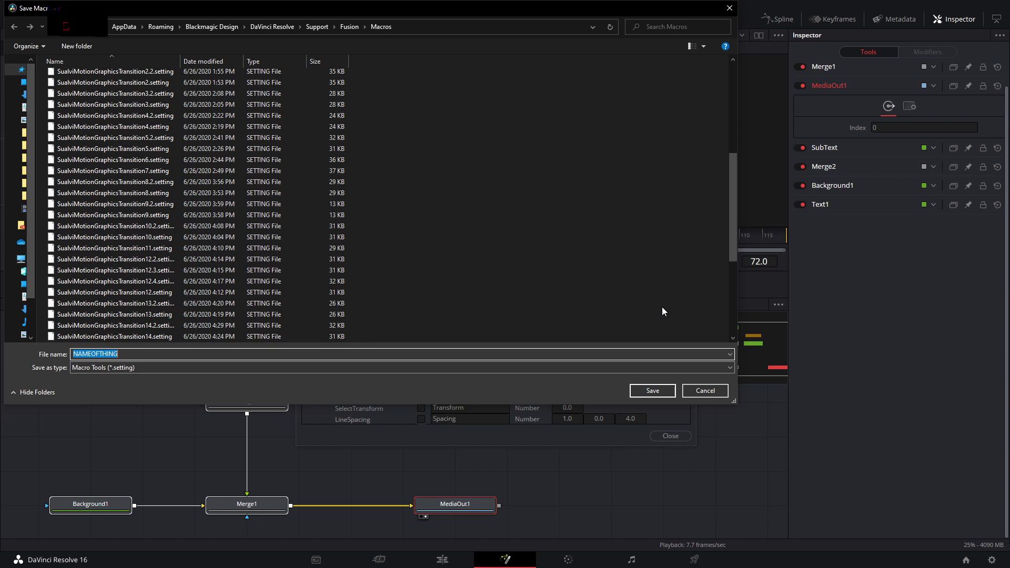
left_click(705, 391)
Copy CREATING MACROS TUTORIAL.setting from the Macros folder and minimize that window
scroll(618, 264, "up", 10)
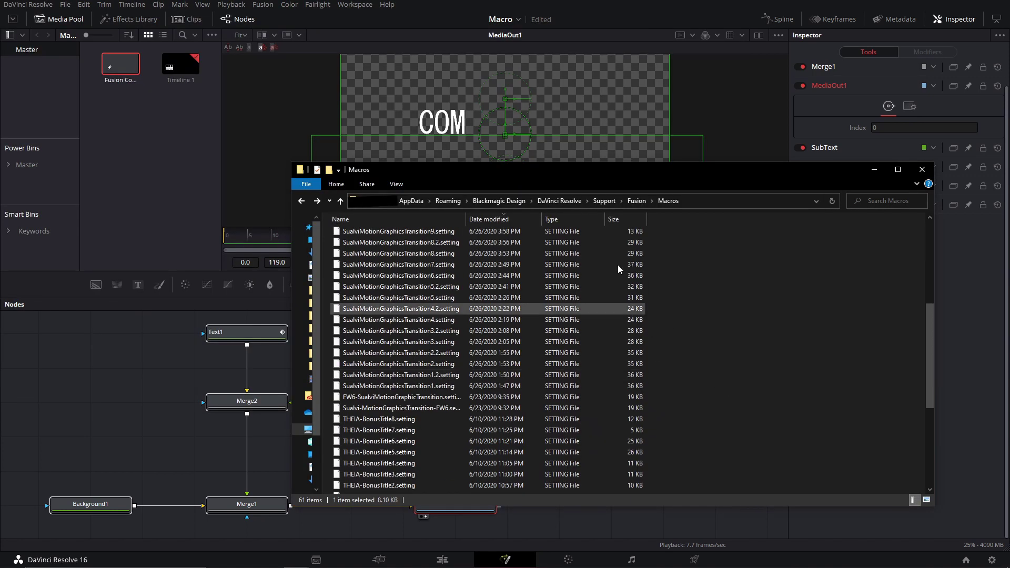
scroll(538, 389, "down", 4)
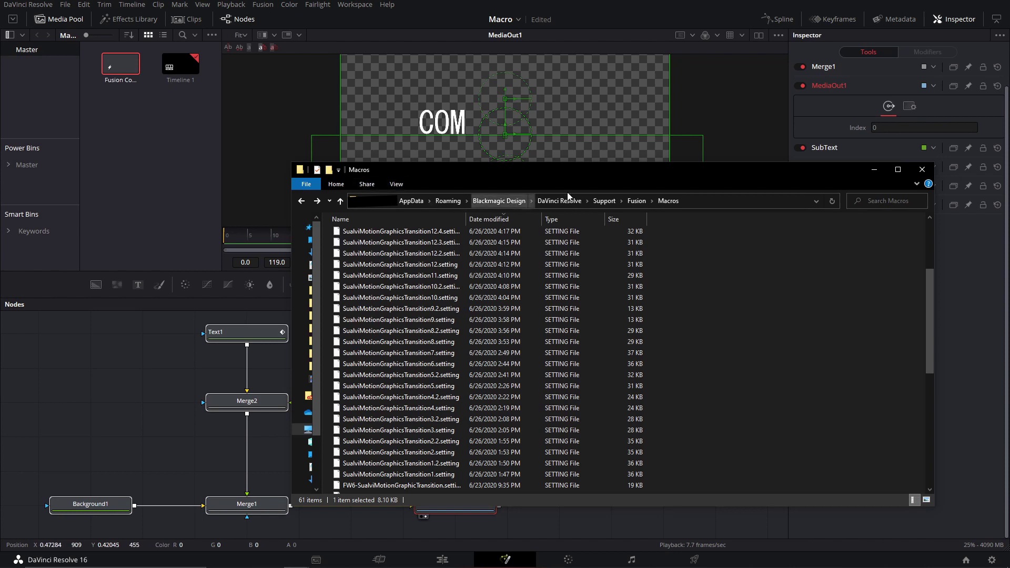
scroll(389, 247, "up", 4)
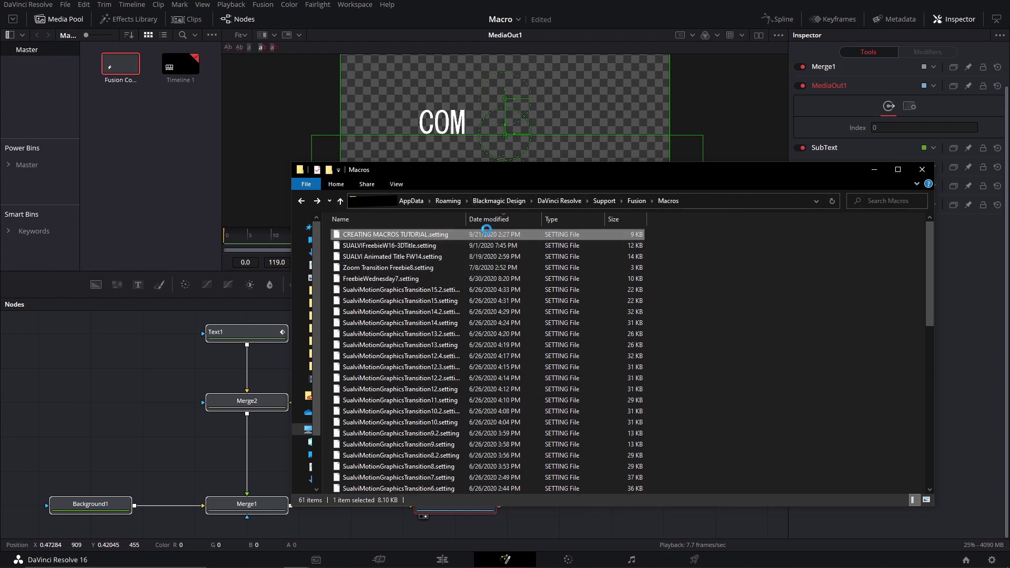
right_click(395, 234)
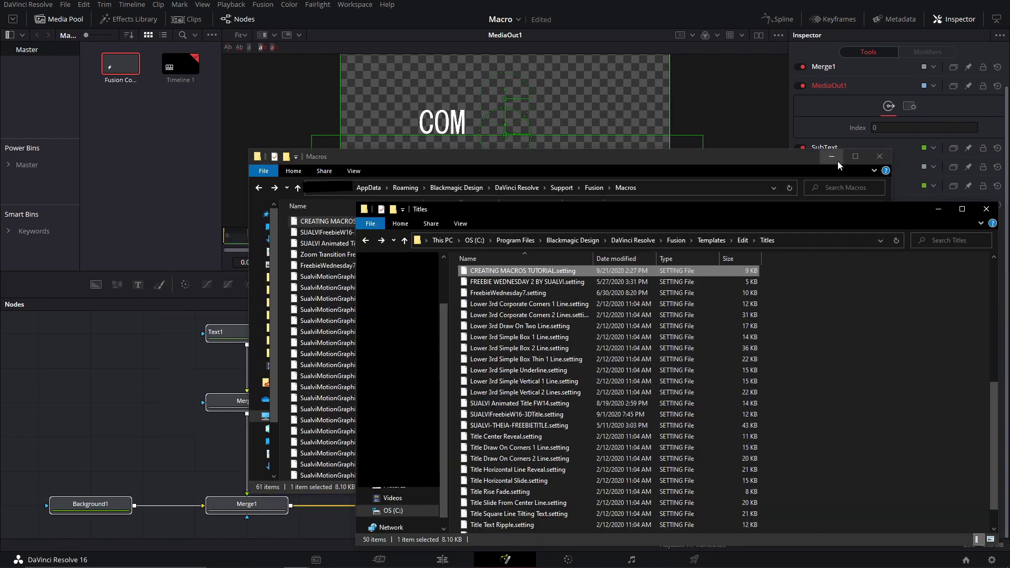
left_click(837, 161)
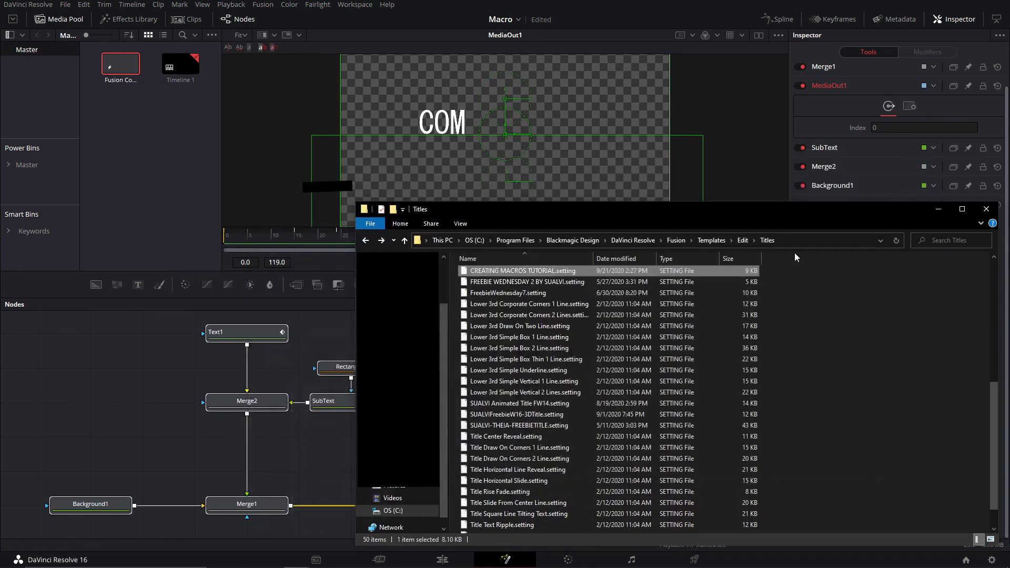
Check the Fusion Templates Edit Titles folder's options and minimize that window
right_click(873, 351)
left_click(940, 340)
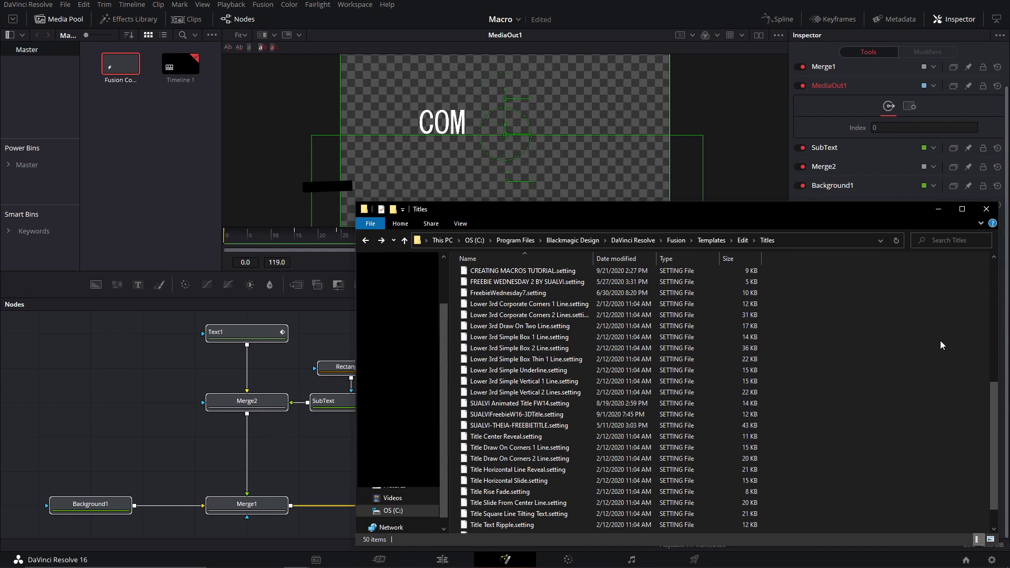
left_click(932, 211)
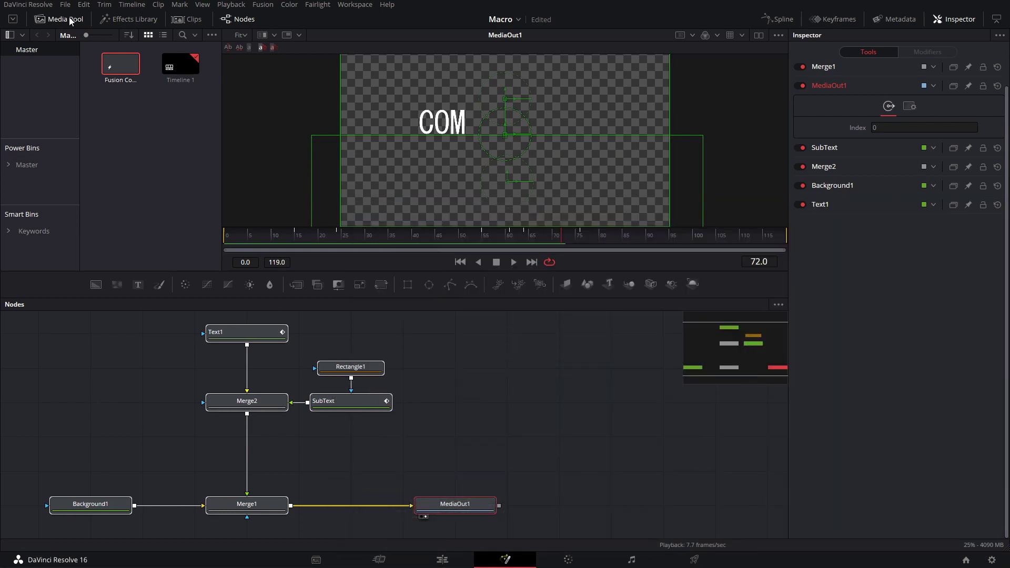
On the Edit page, locate CREATING MACROS TUTORIAL among the Effects Library title templates
left_click(433, 563)
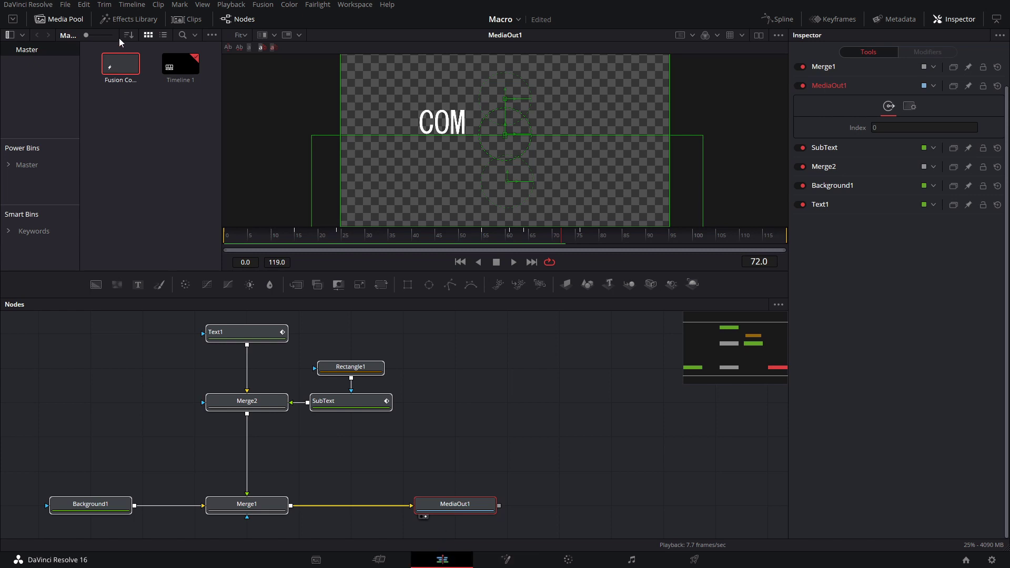
left_click(113, 23)
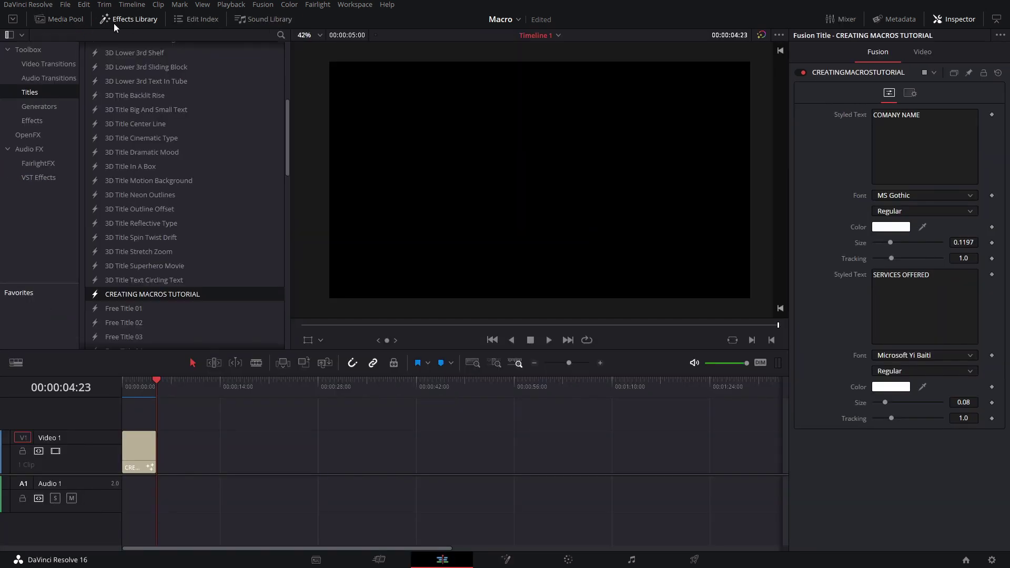
left_click(31, 93)
scroll(200, 131, "down", 4)
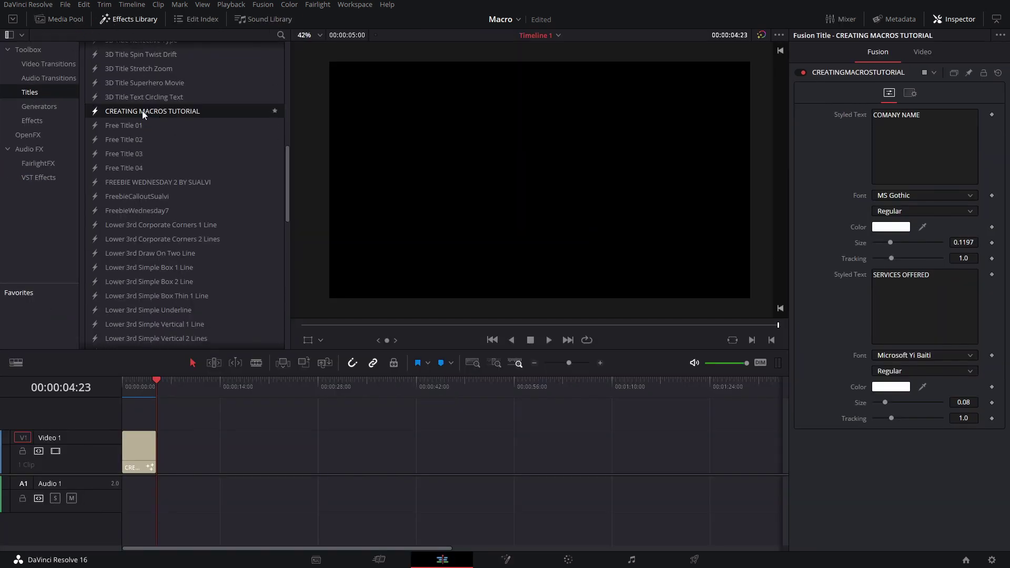
Play the title from the timeline start and check the SERVICES OFFERED colour picker unchanged
left_click(120, 391)
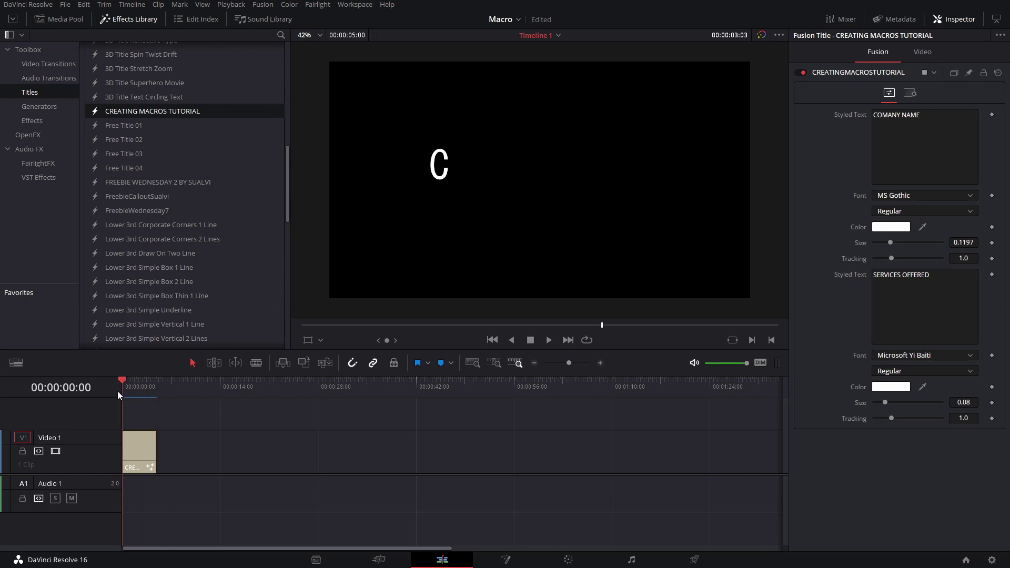
key("space")
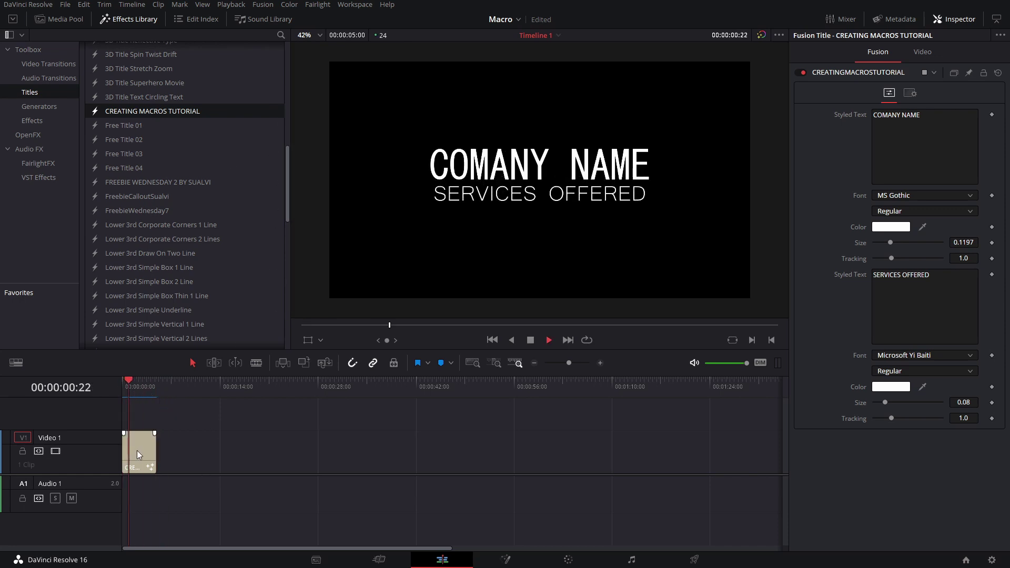
key("space")
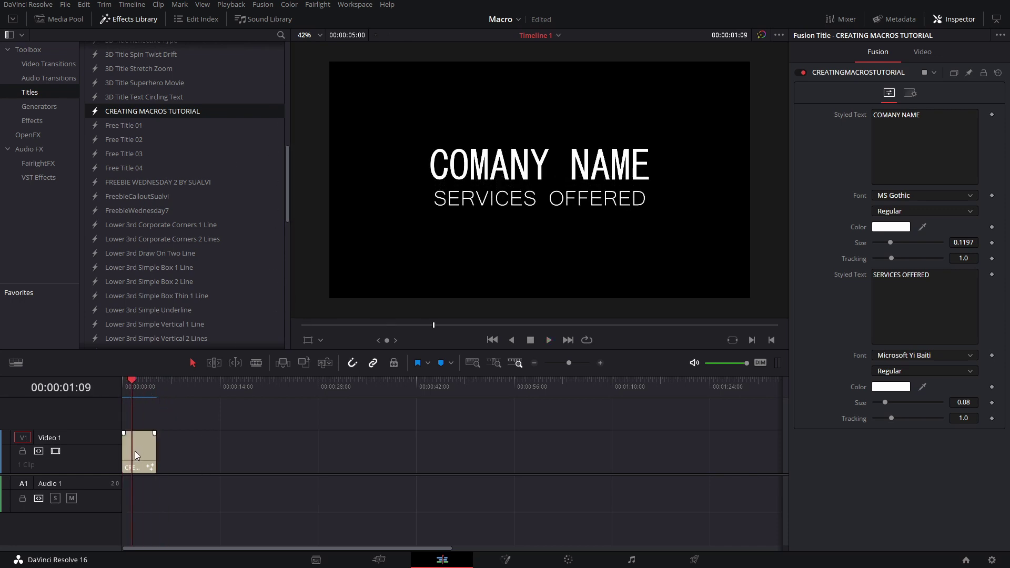
left_click(891, 387)
left_click(643, 165)
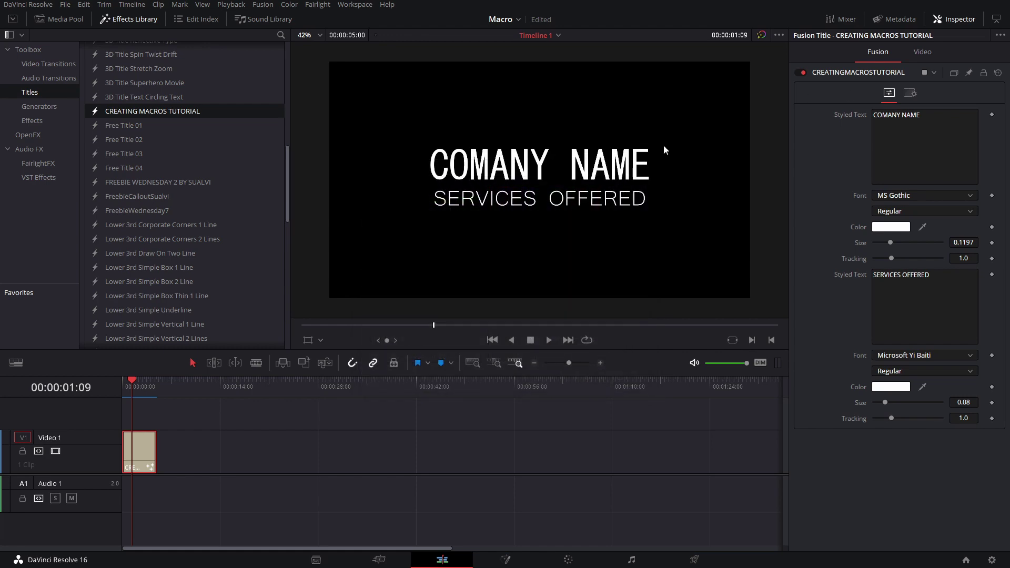